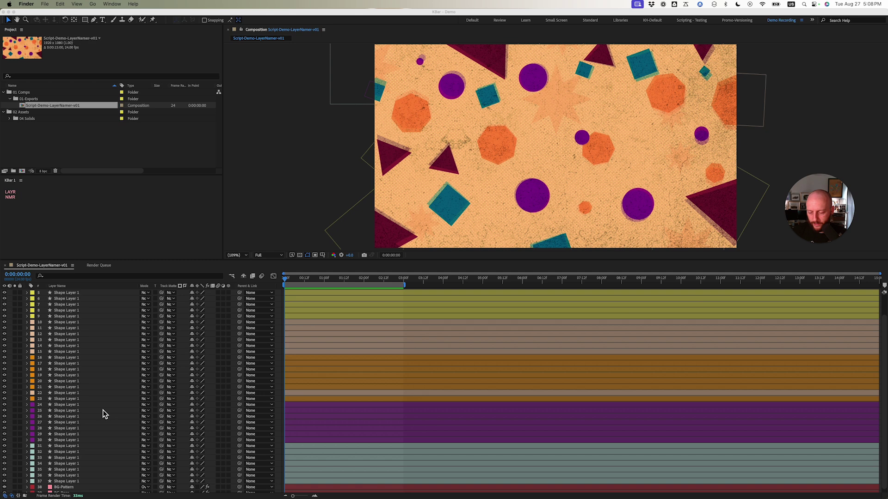
- Select layer 37, 'Shape Layer 1', in the timeline layer list
scroll(86, 450, down, 1)
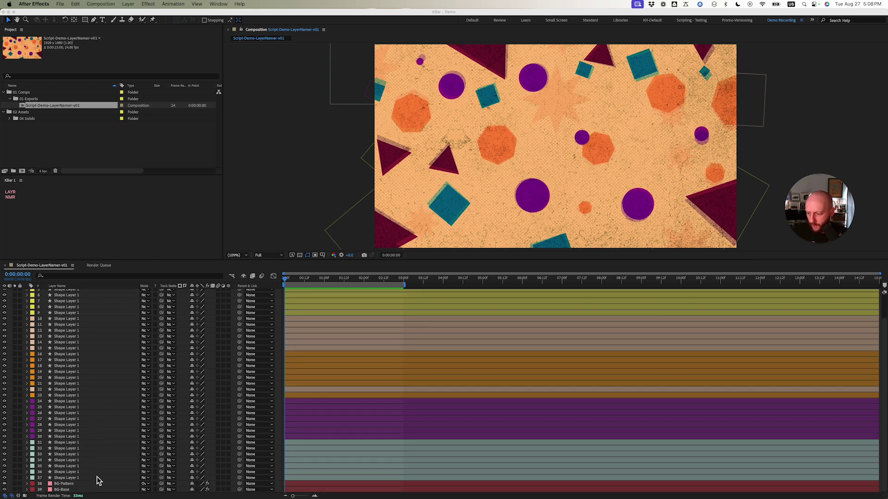
click(96, 477)
click(96, 478)
scroll(89, 407, up, 2)
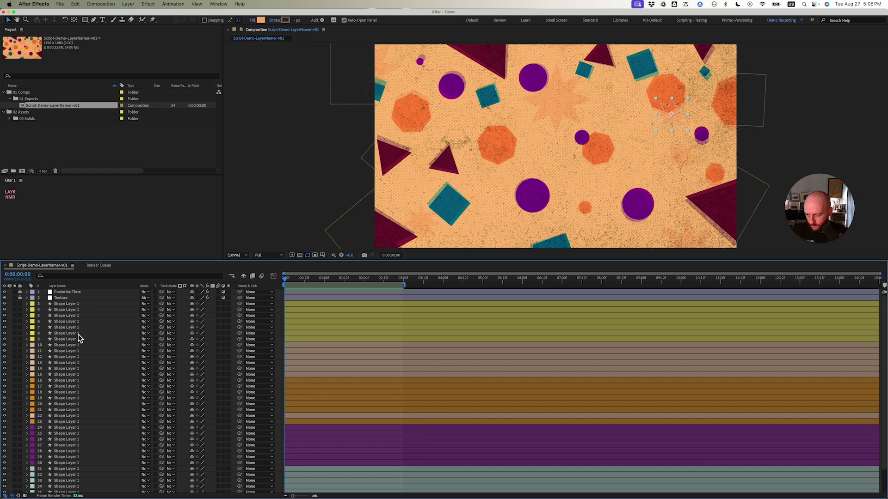
scroll(86, 344, down, 3)
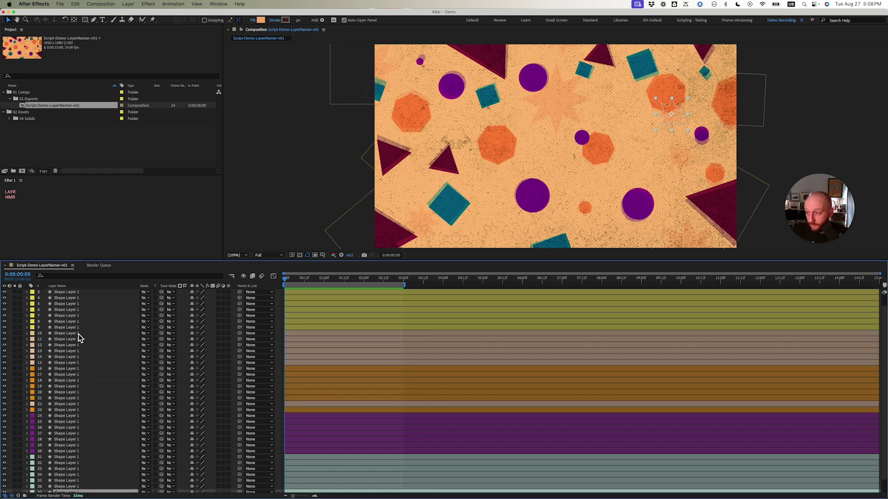
scroll(106, 396, down, 2)
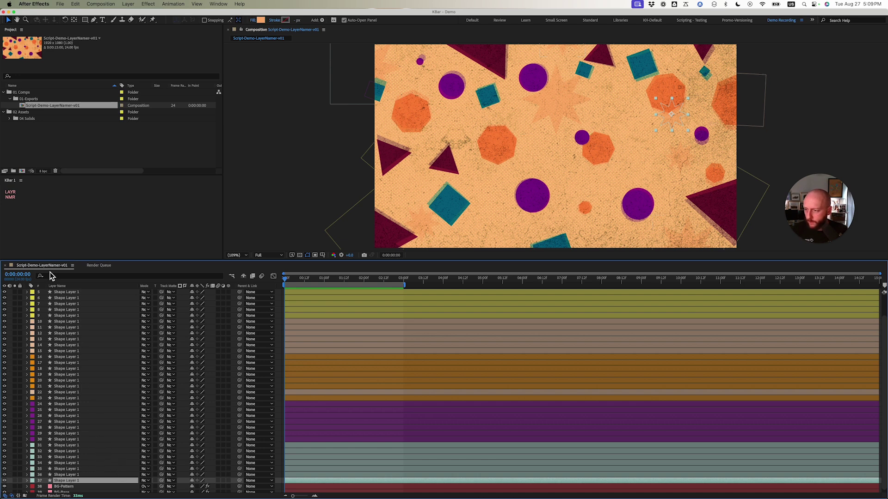
- Open the km-layer-namer dialog over the timeline and go through its Layer Name, Separator and Start Number fields
click(16, 197)
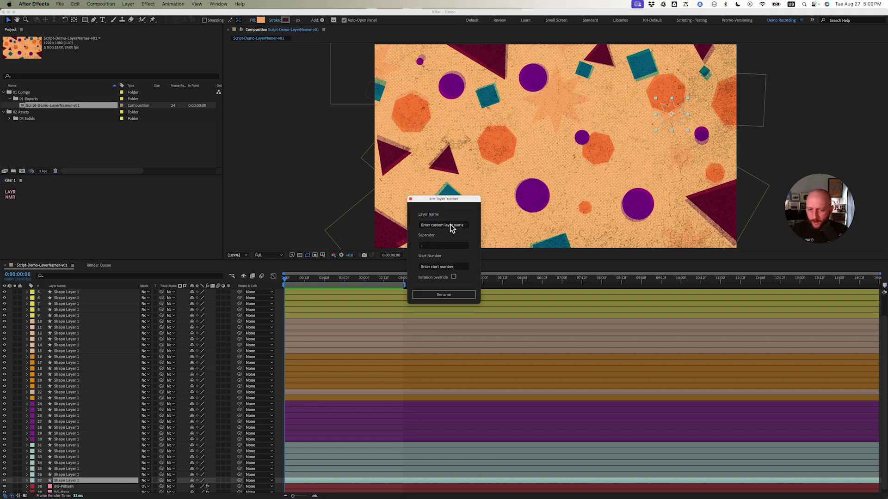
drag(452, 200, 217, 319)
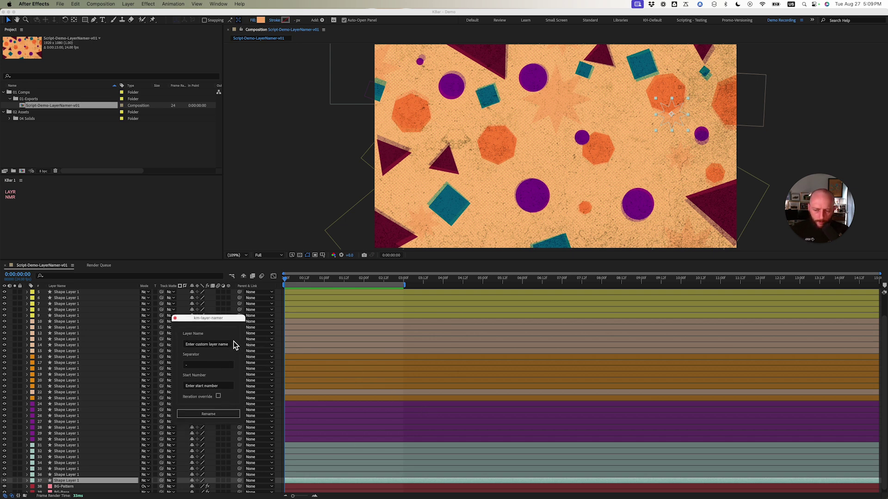
click(215, 343)
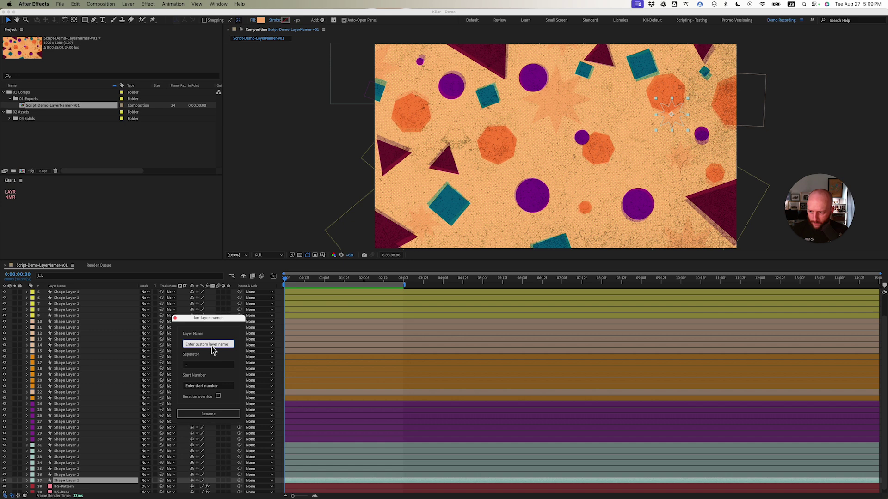
click(220, 366)
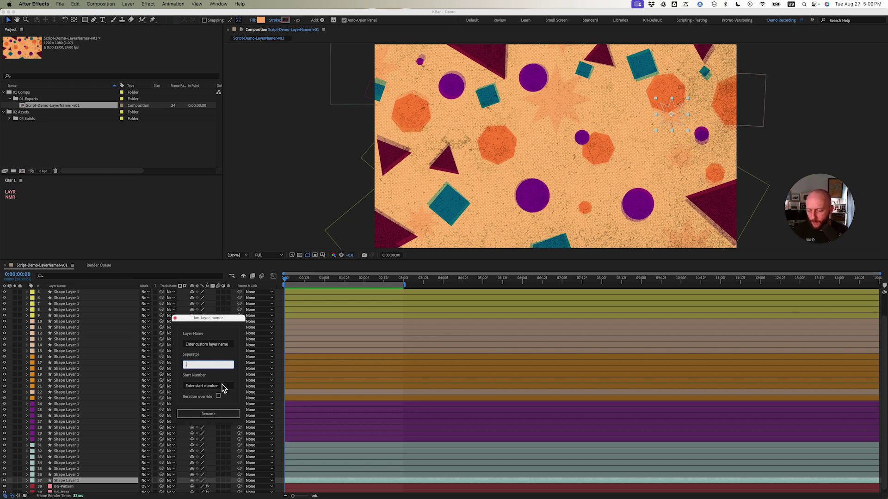
text(-)
click(224, 387)
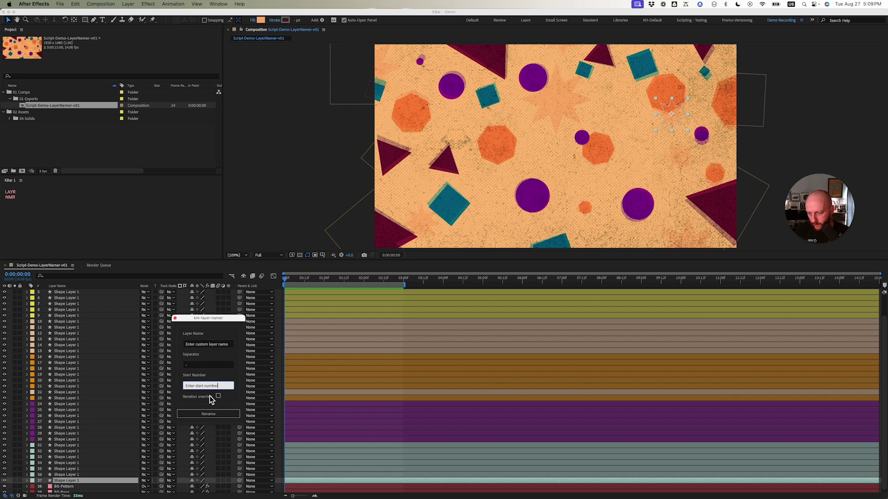
click(232, 403)
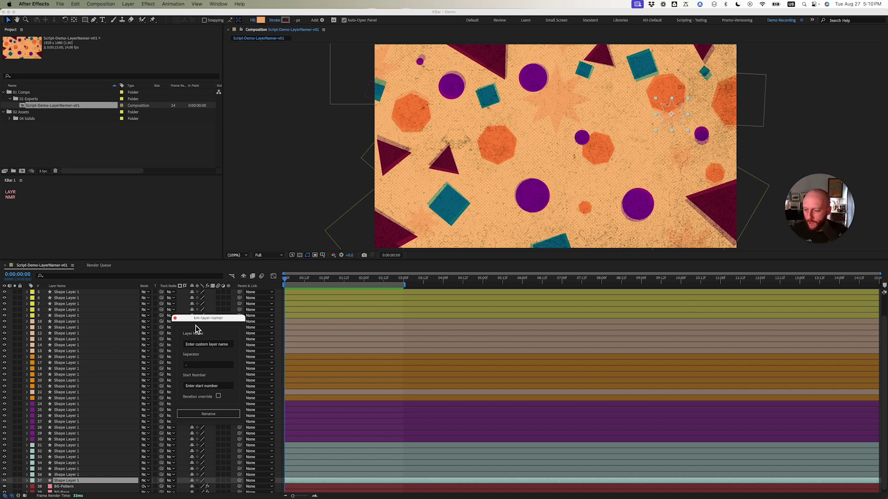
- Rename layers 31–37 to 'Stars', numbered Stars-7 down to Stars-1
shift+click(89, 445)
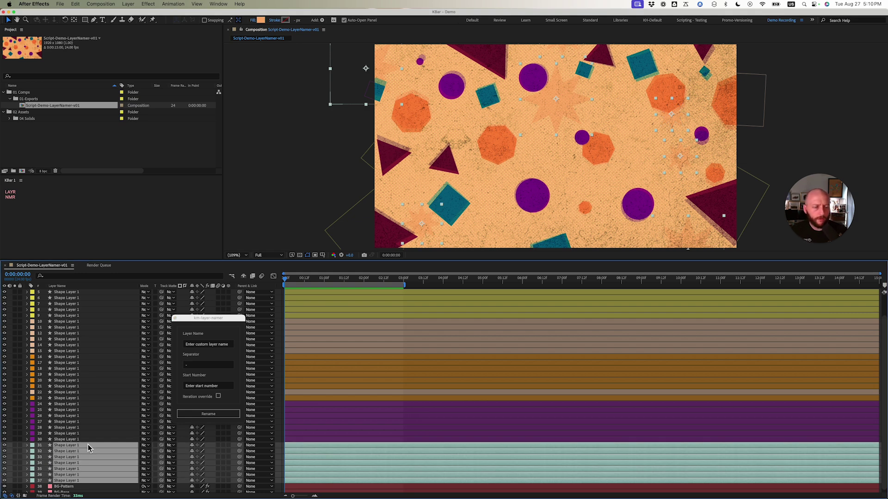
click(221, 345)
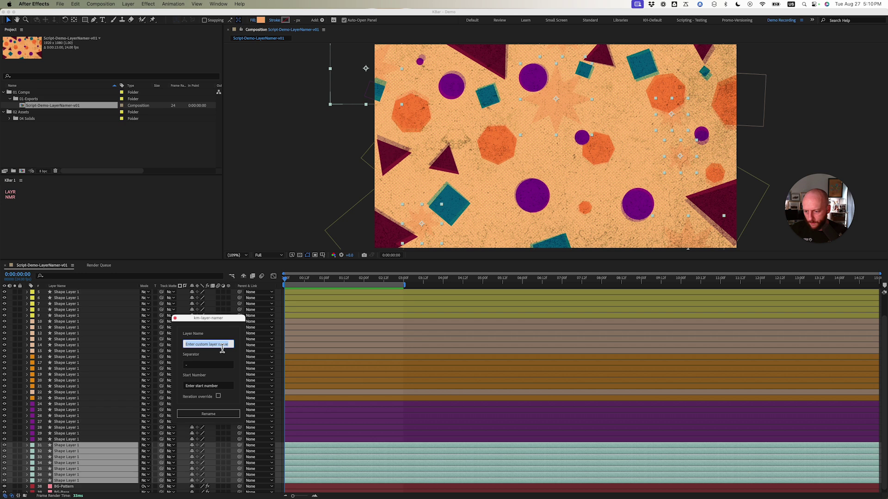
text(Stars)
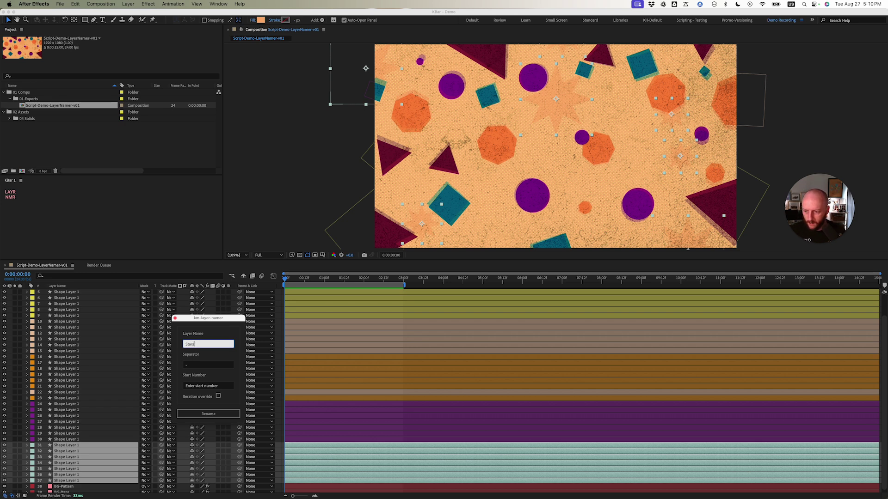
click(217, 381)
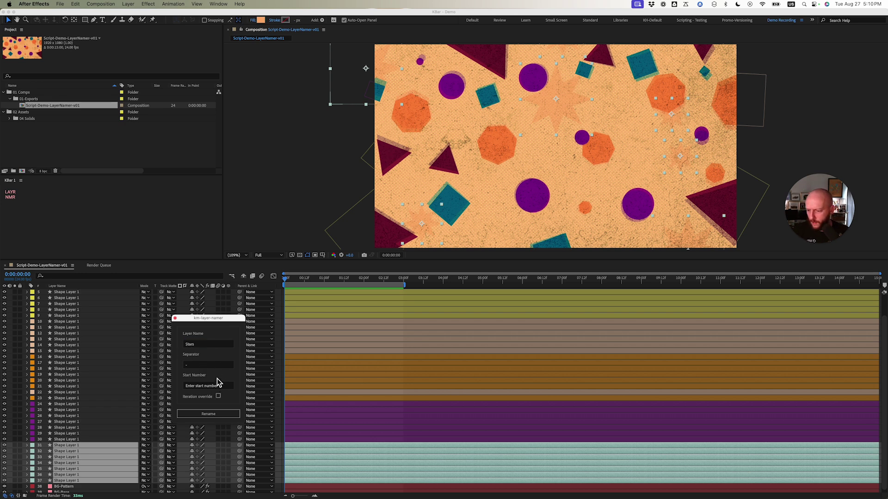
click(211, 415)
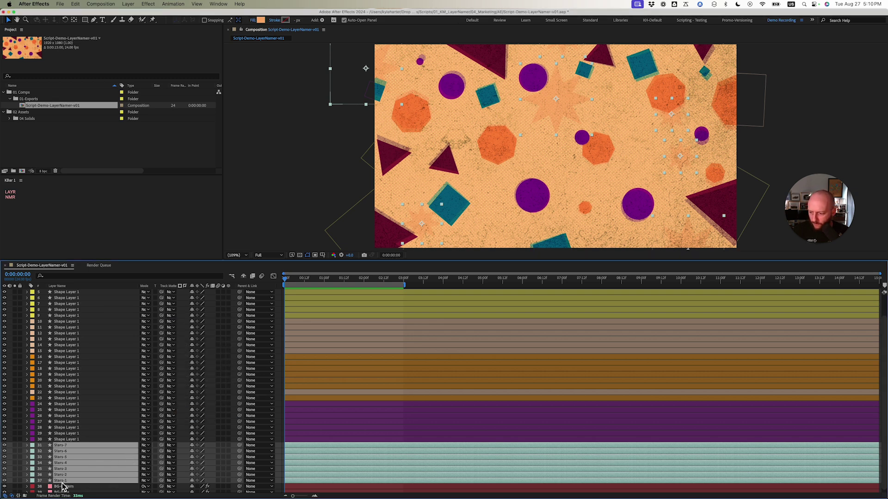
- Rename layers 24–30 to Squares with separator ++, starting at number 1
click(89, 439)
key(super+shift+Up)
key(super+shift+Up)
key(super+shift+Up)
key(super+shift+Up)
key(super+shift+Up)
key(super+shift+Up)
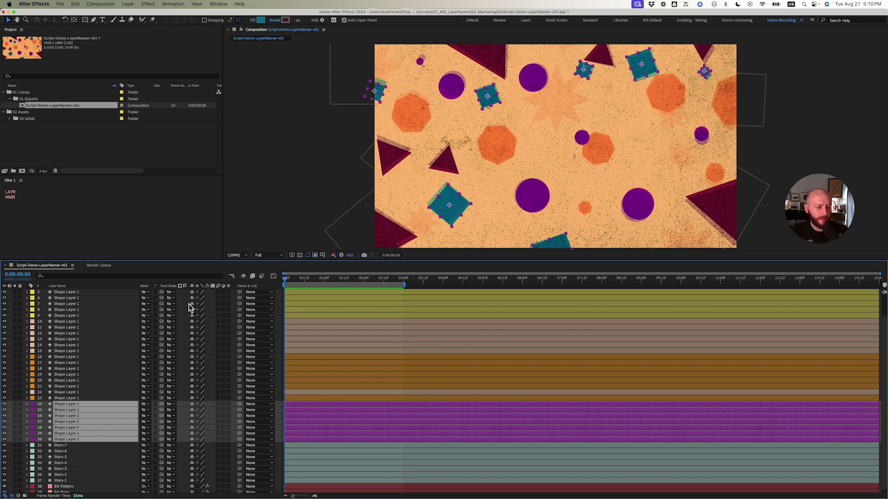
click(10, 195)
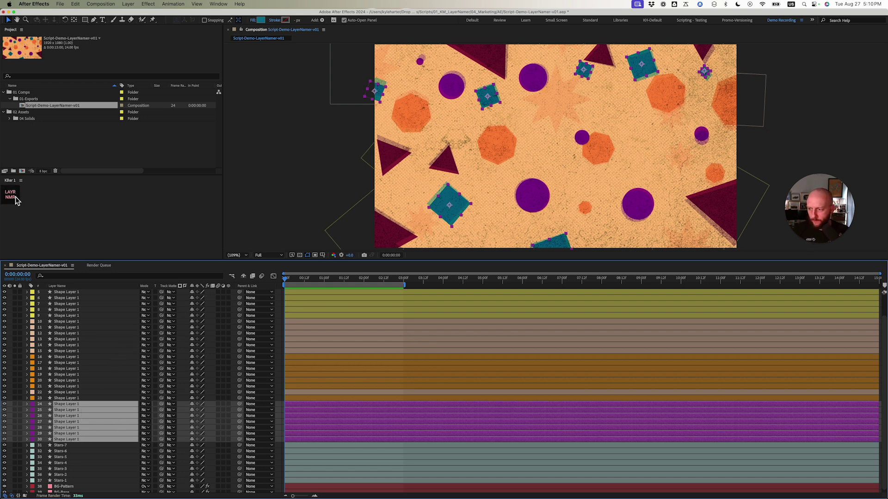
drag(425, 205, 188, 345)
click(217, 367)
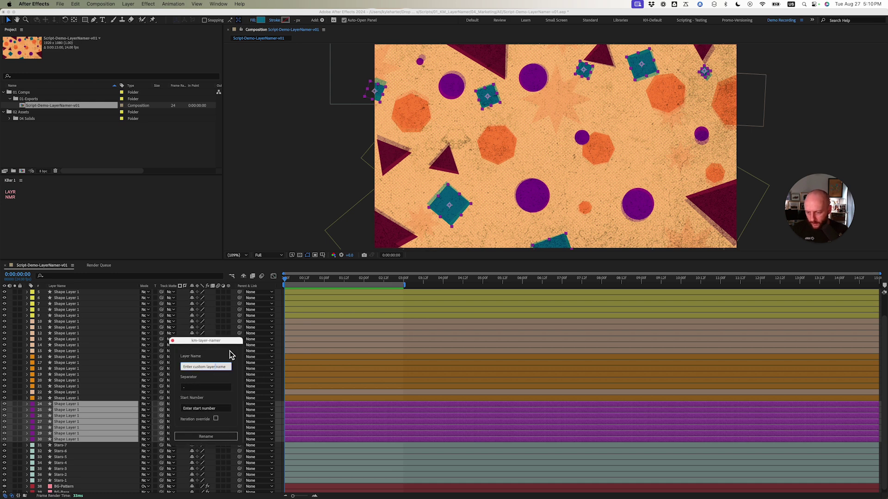
text(Sc)
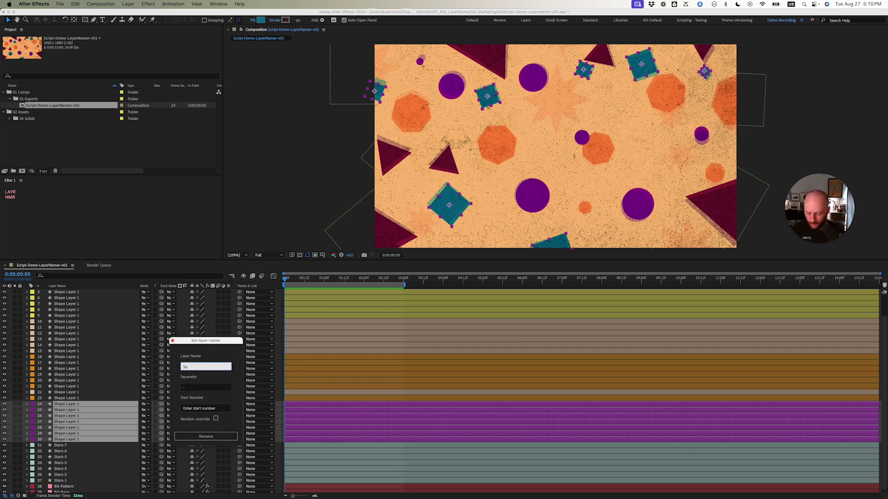
text(uares)
key(Tab)
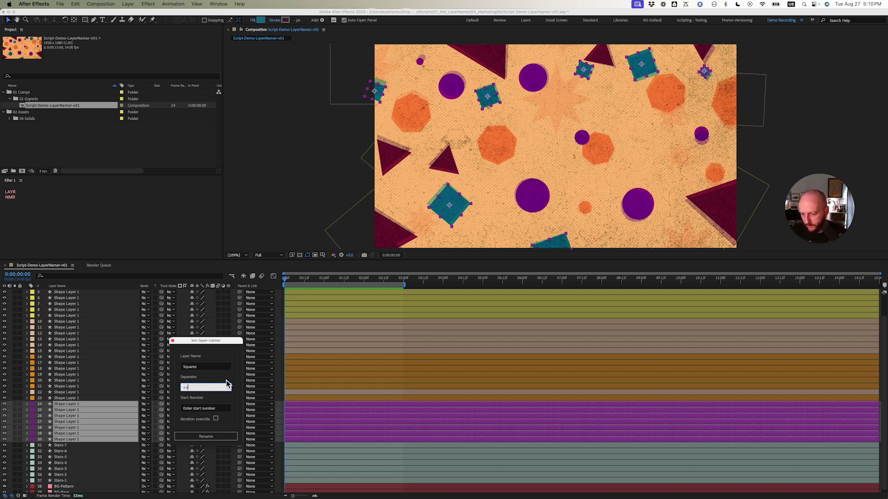
click(213, 410)
text(1)
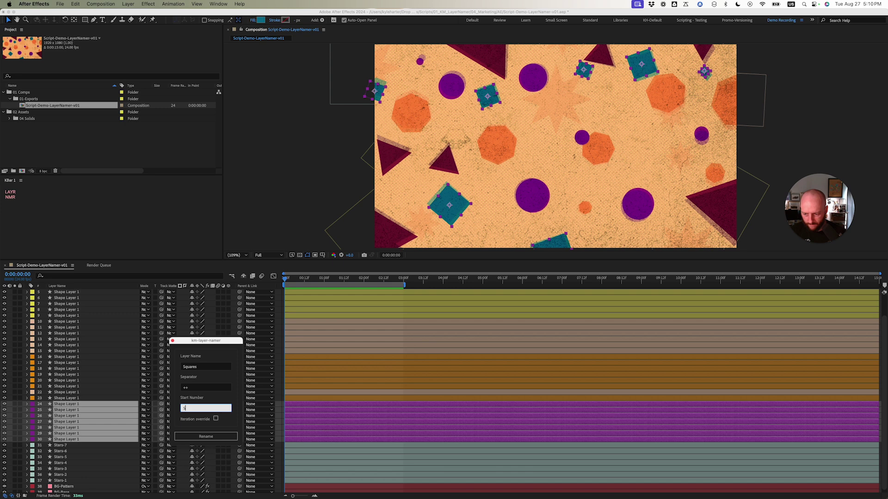
click(218, 436)
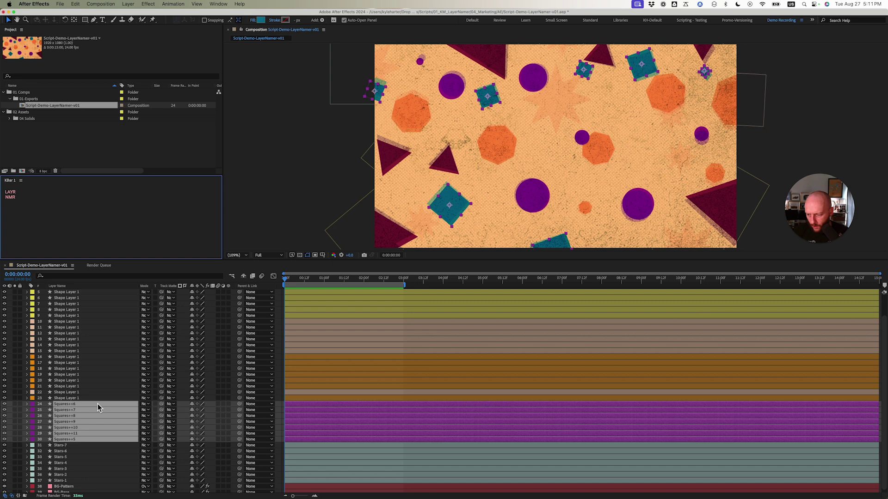
- Undo the Squares rename and reselect layers 24–30
key(super+z)
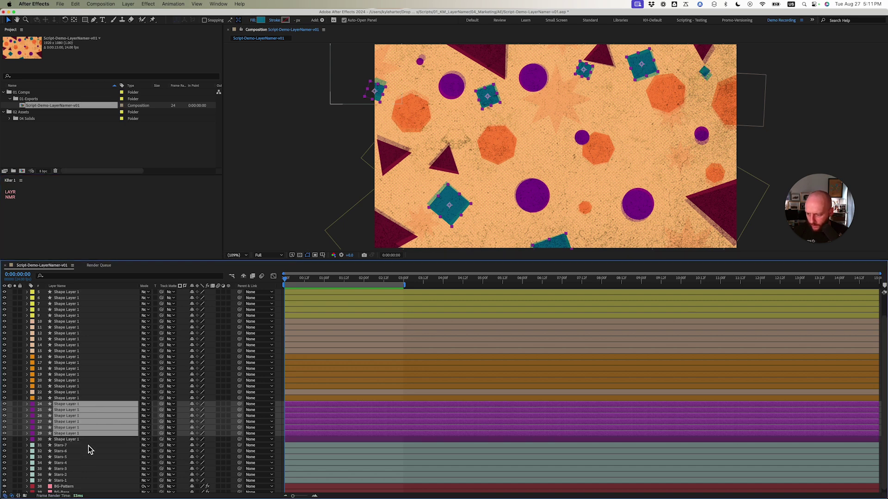
click(89, 440)
shift+click(82, 405)
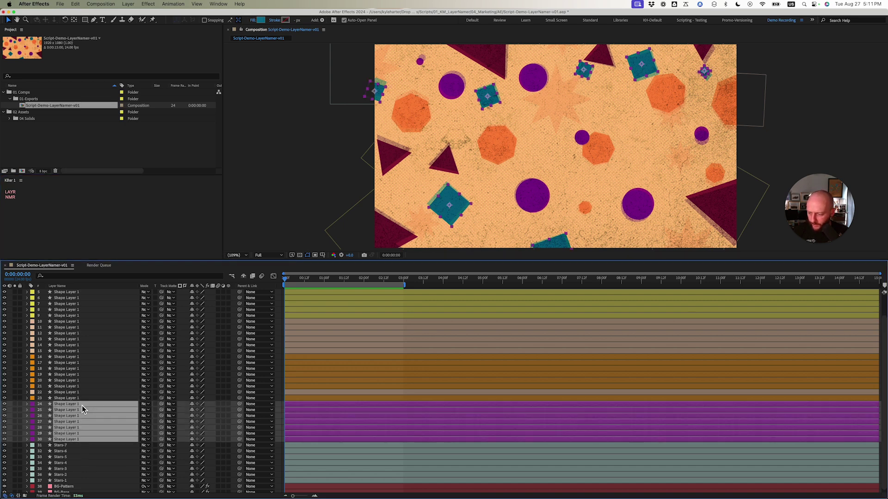
- Rename layers 24–30 as Squares with separator ++ and start number 5
click(10, 194)
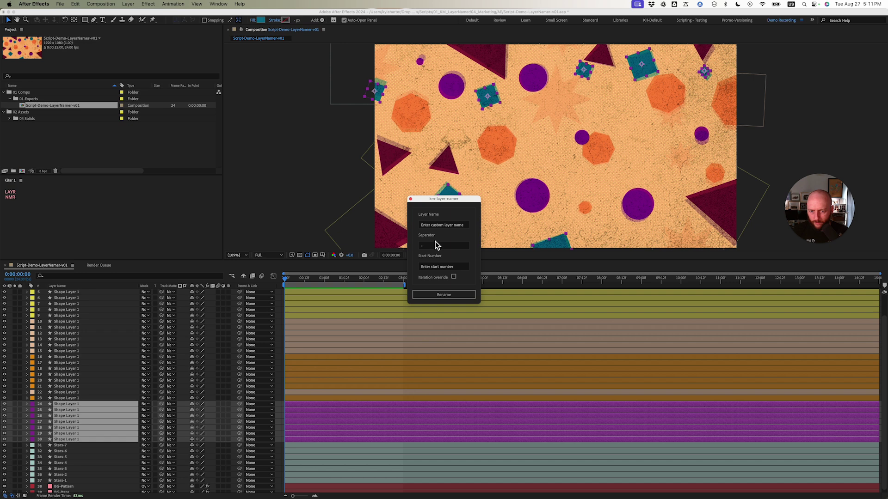
double_click(437, 225)
text(Squares)
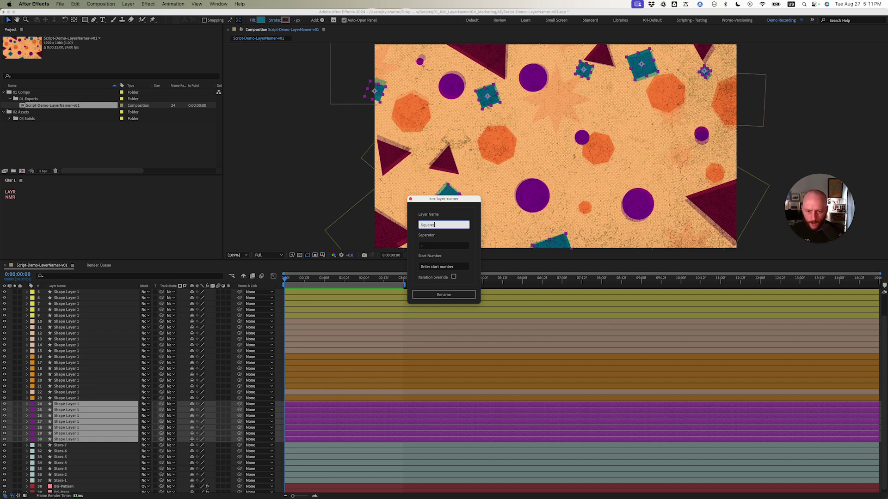
key(Tab)
text(++)
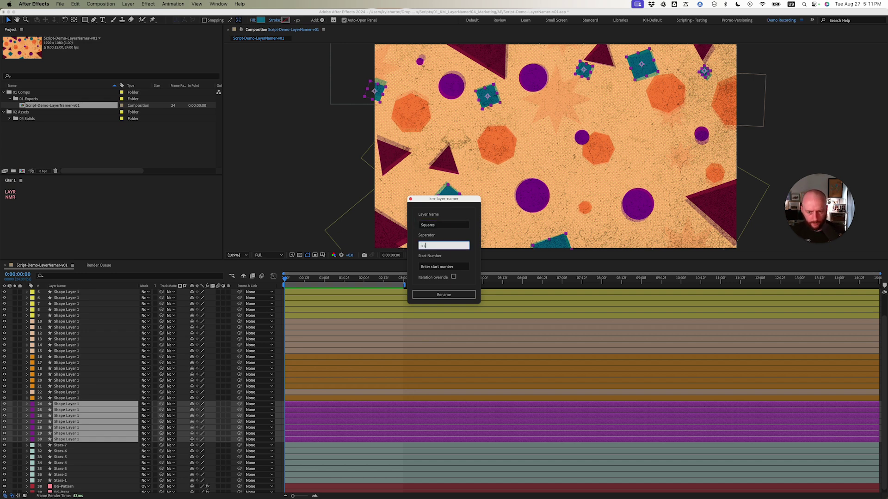
key(Tab)
key(Tab)
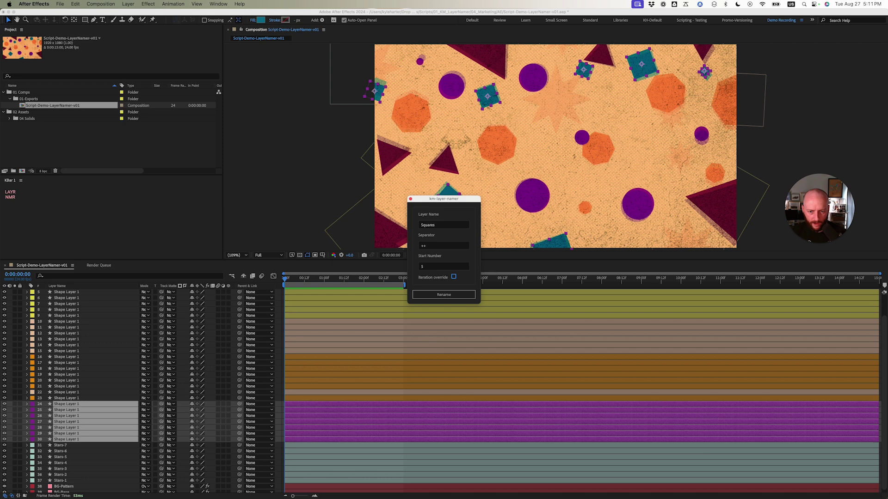
key(Tab)
key(Return)
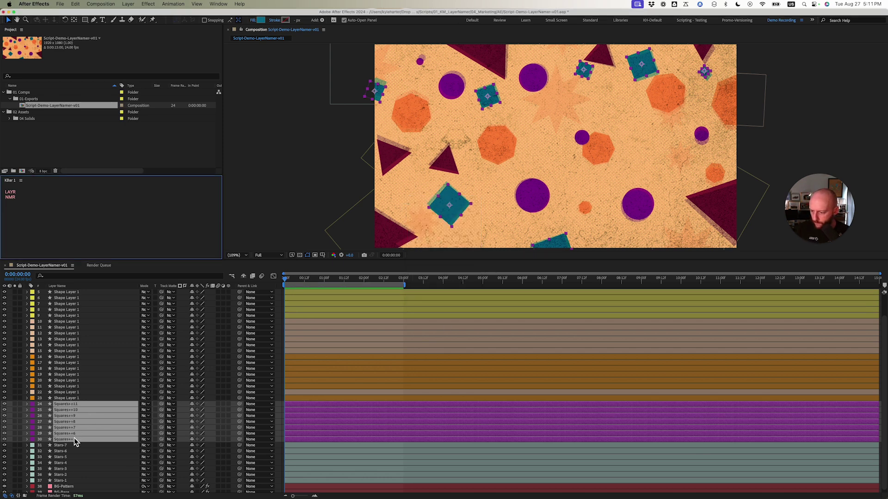
- Select the circle layers 16–21 and 23
click(82, 398)
super+click(78, 387)
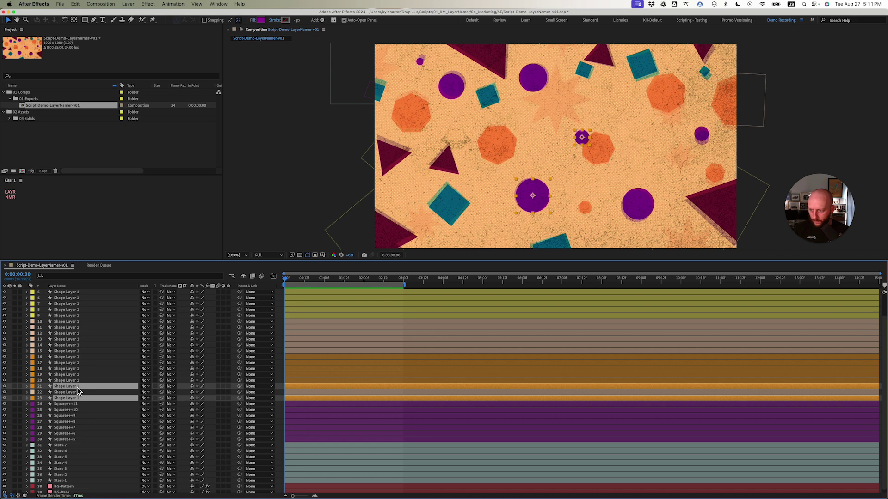
super+click(77, 380)
super+click(76, 375)
super+click(74, 368)
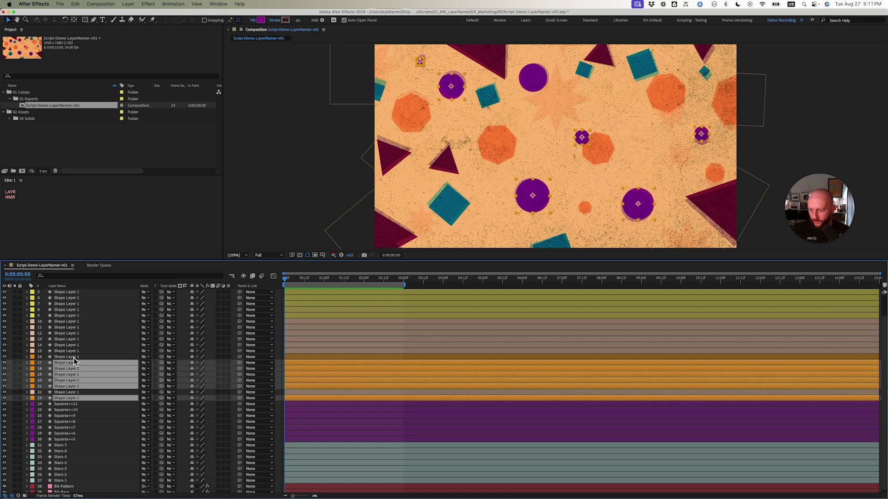
super+click(72, 357)
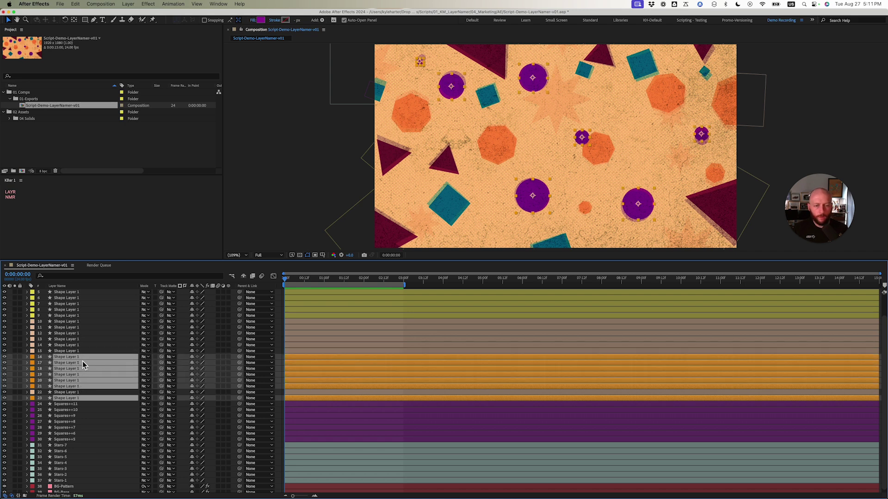
- Rename the selected layers all to plain 'Circles' using Iteration override, no numbers
click(14, 195)
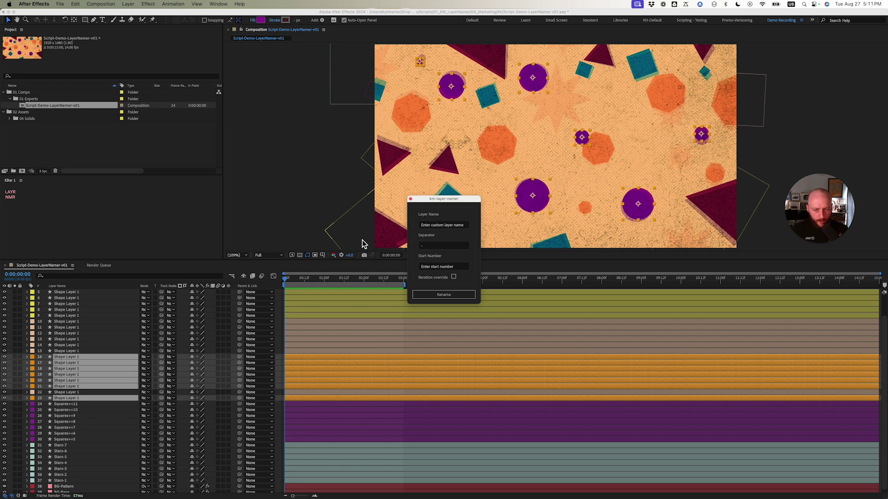
click(429, 226)
text(Circles)
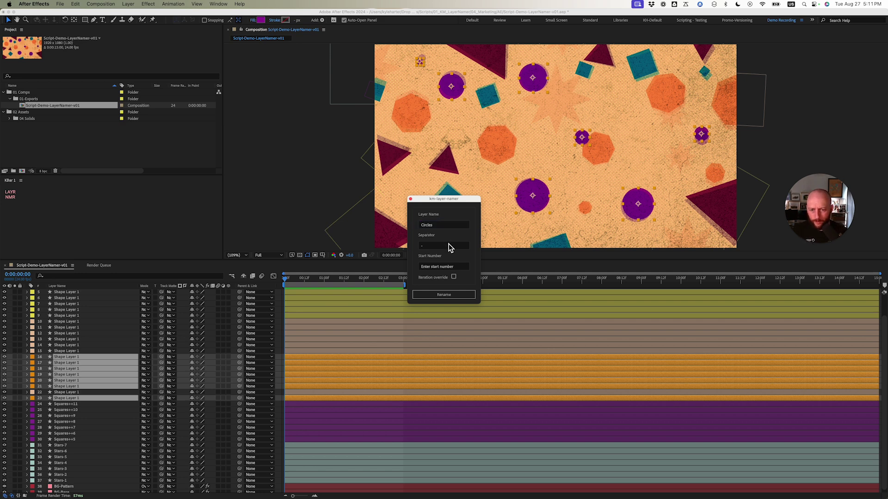
click(449, 246)
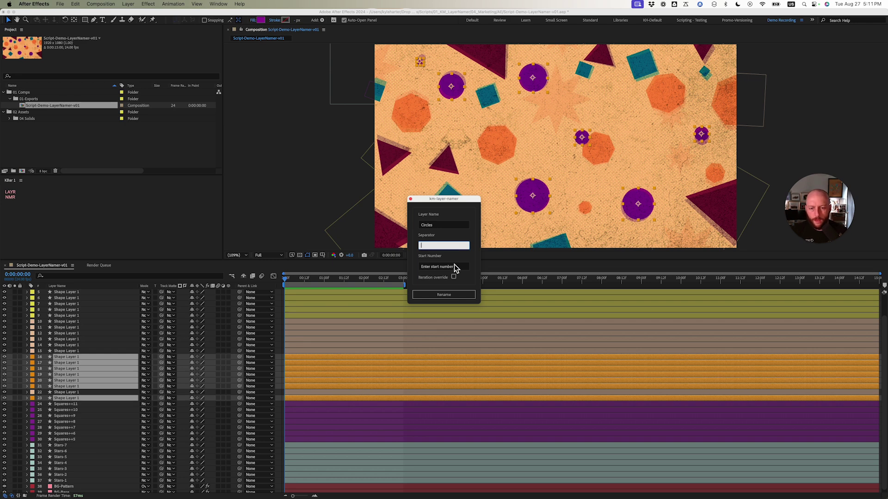
click(454, 267)
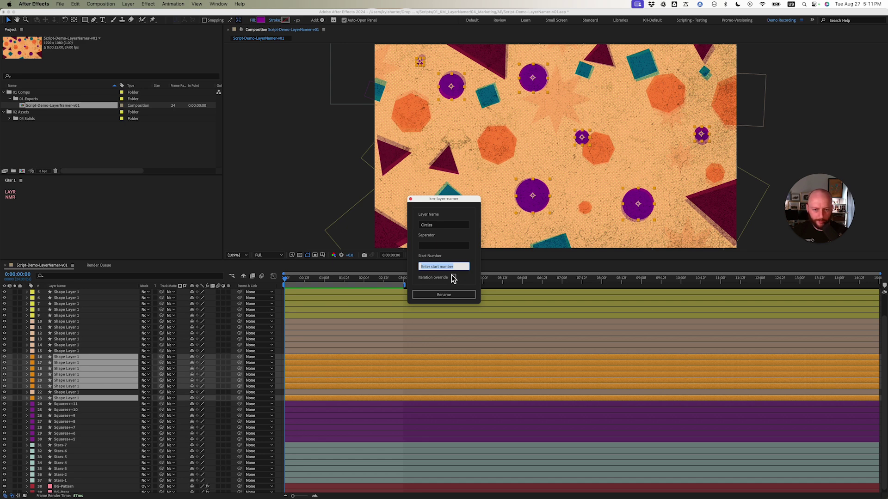
click(453, 276)
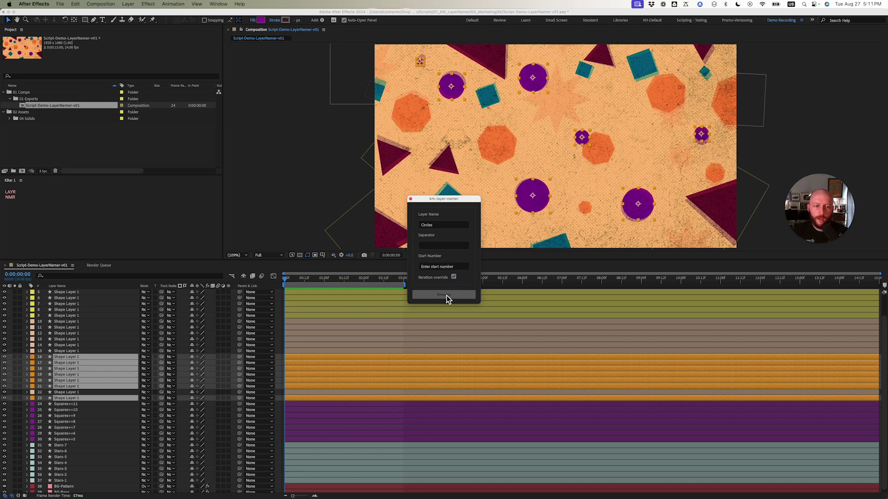
click(446, 295)
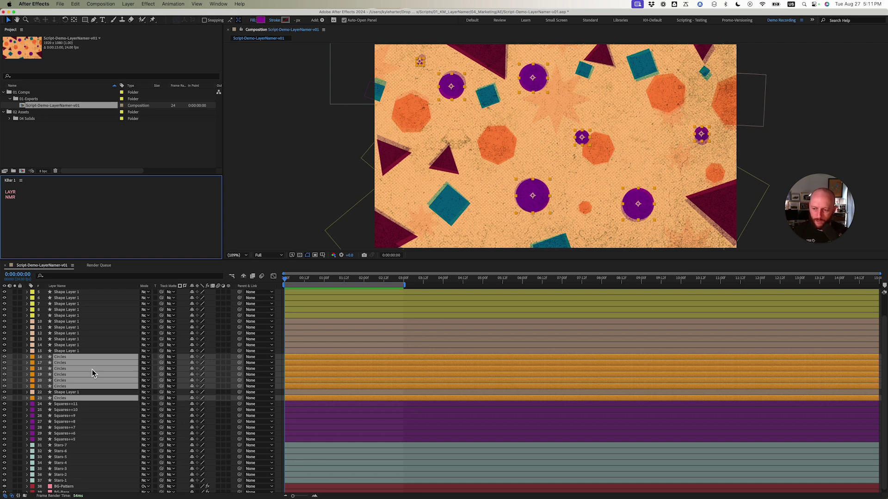
- Select the triangle layers 3–9
scroll(93, 333, up, 4)
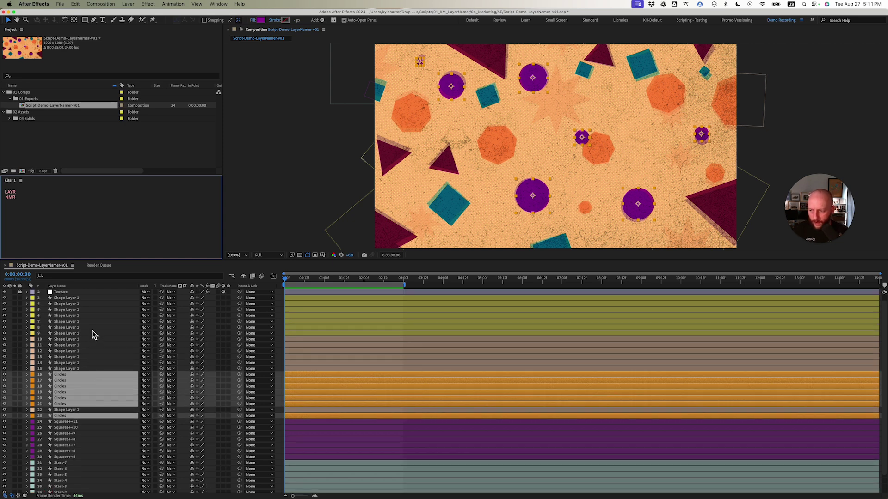
click(92, 339)
shift+click(84, 306)
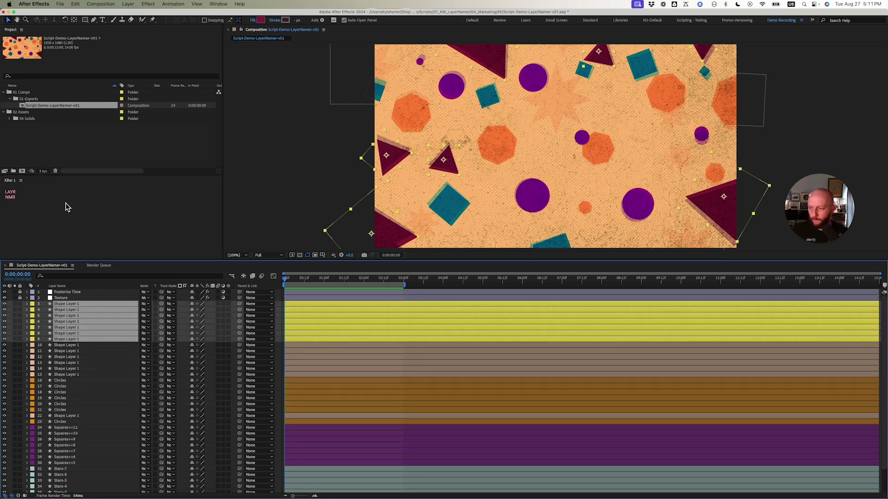
- Rename the selected layers to Tris with start number 10, giving Tris-10 to Tris-16
click(11, 197)
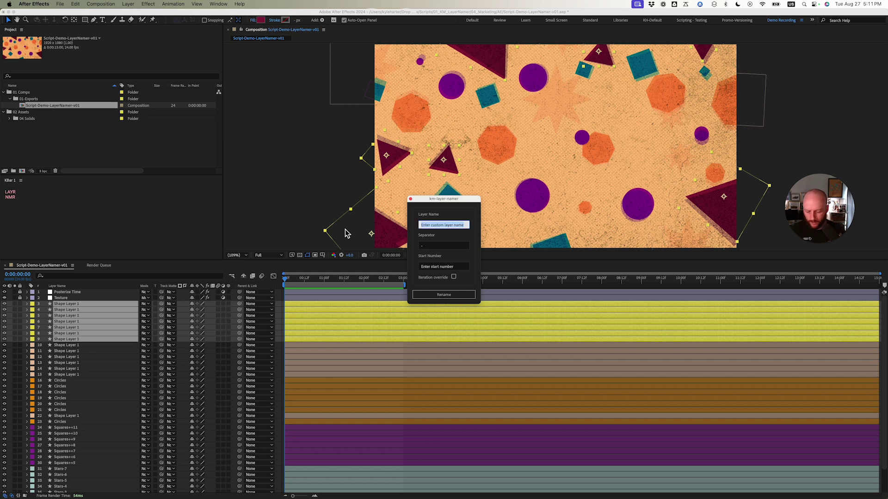
text(Tri)
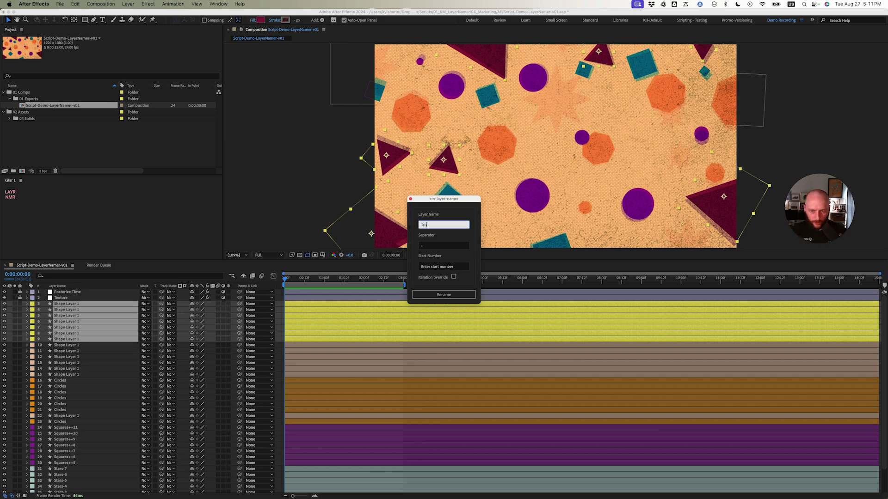
click(421, 246)
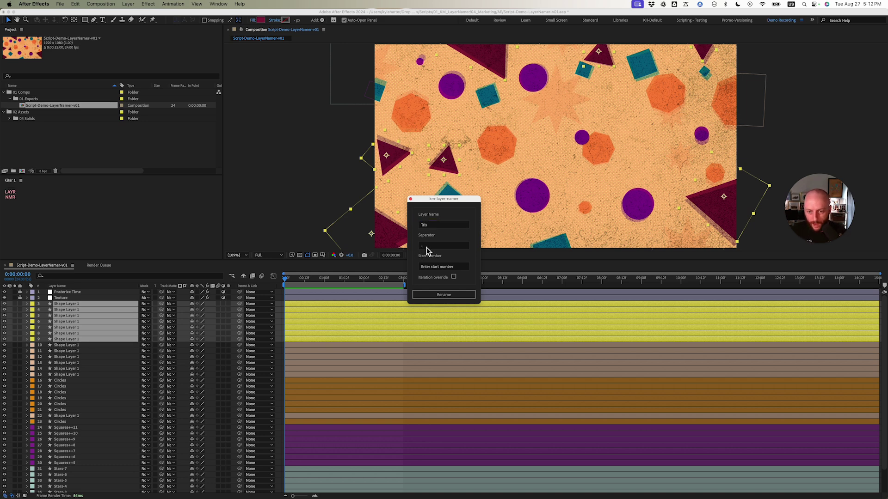
click(454, 268)
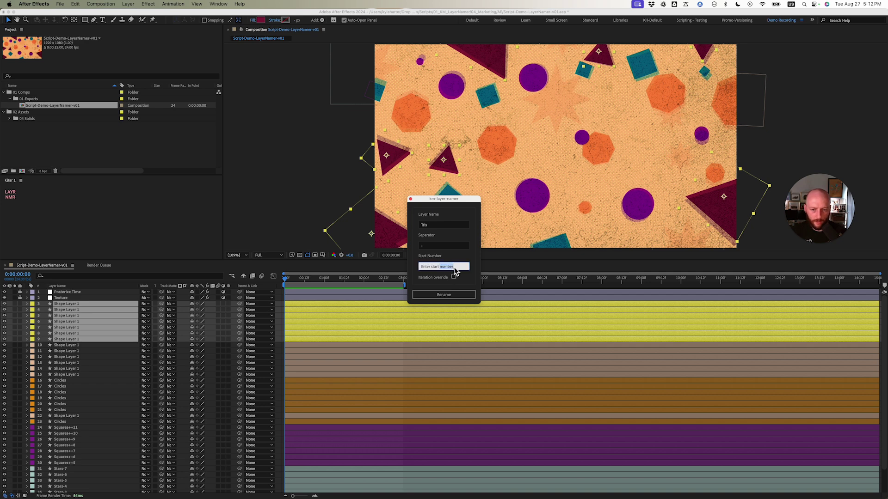
text(10)
key(Tab)
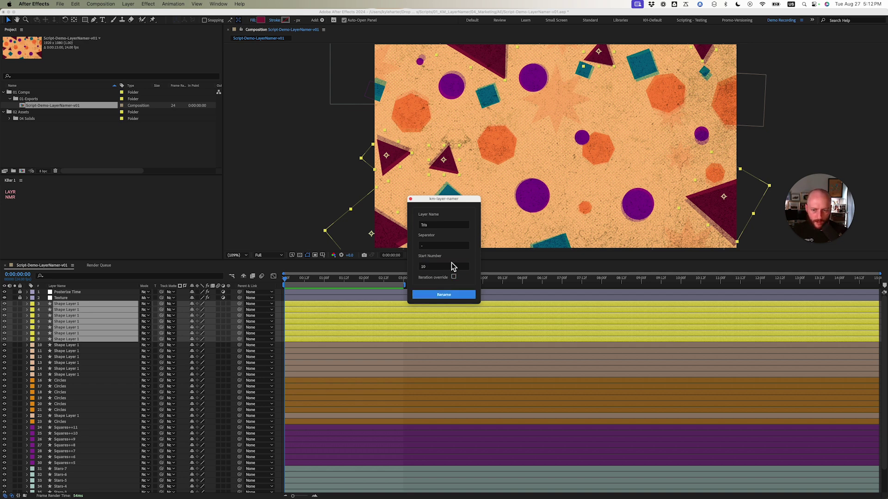
click(451, 295)
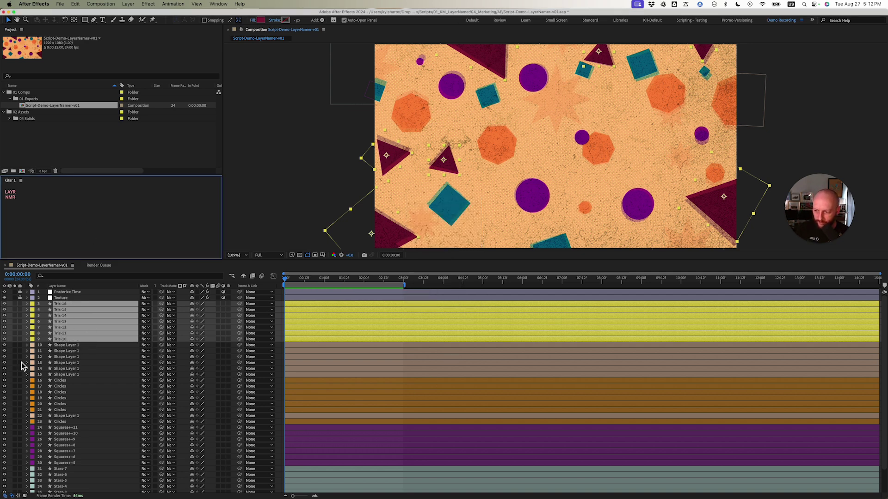
- Select the septagon layers 10–15 together with layer 22
click(80, 416)
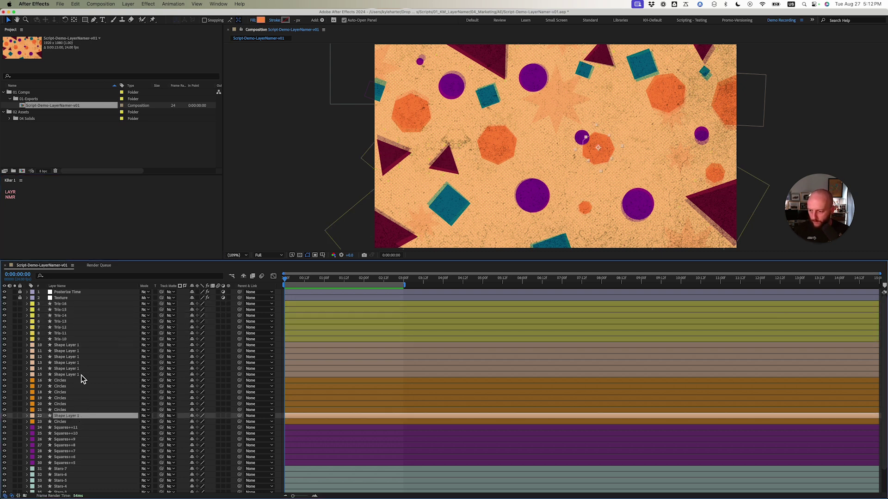
click(81, 376)
shift+click(79, 346)
super+click(82, 418)
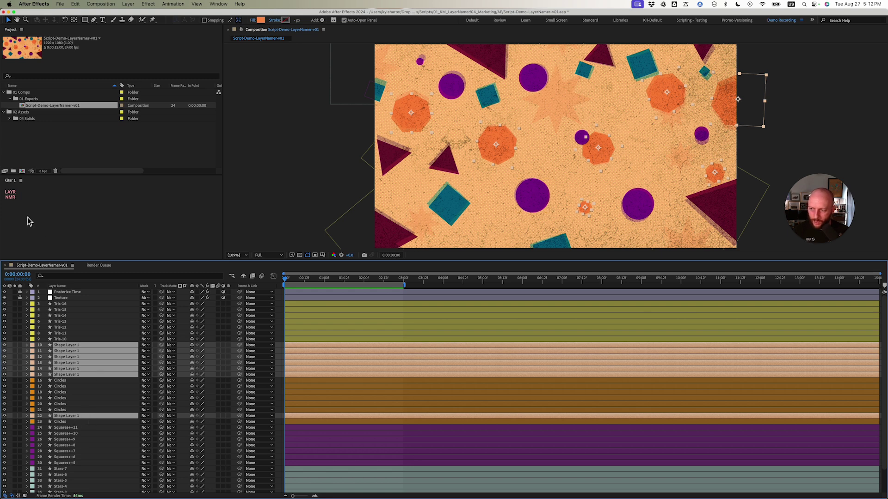
- Rename the selected layers to Septagon, numbered Septagon 1 through Septagon 7
click(10, 194)
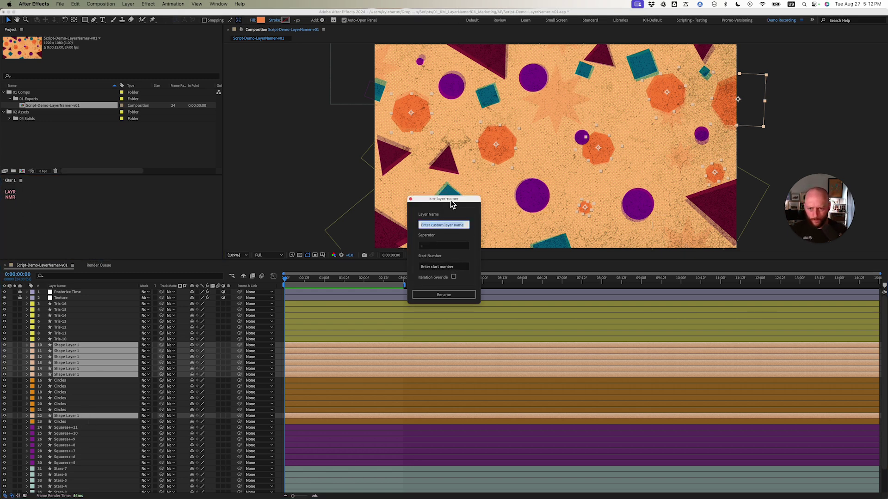
drag(450, 200, 208, 330)
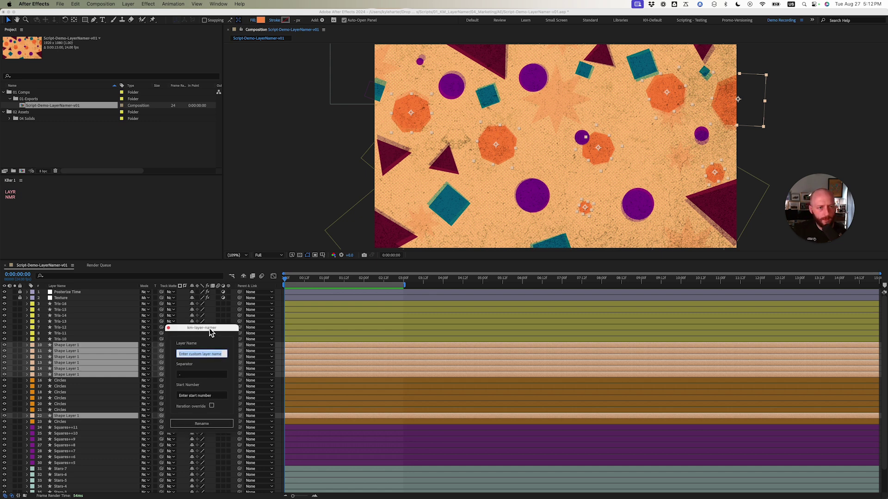
text(S)
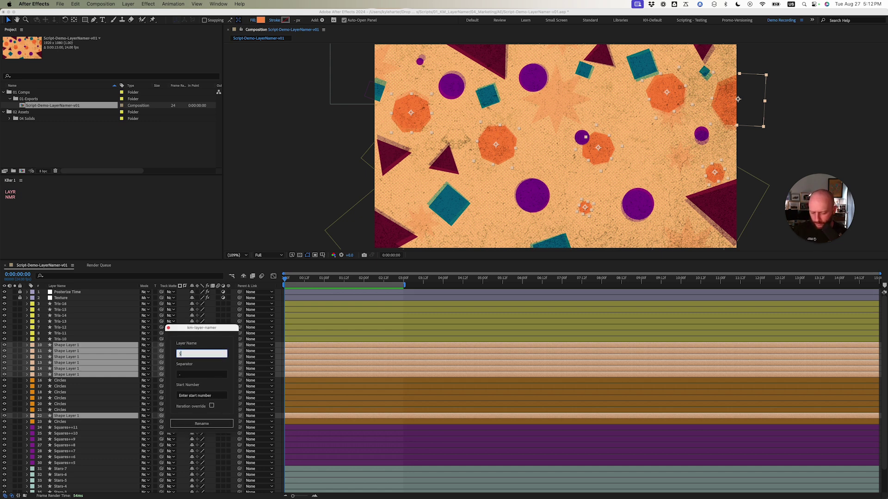
text(epaa)
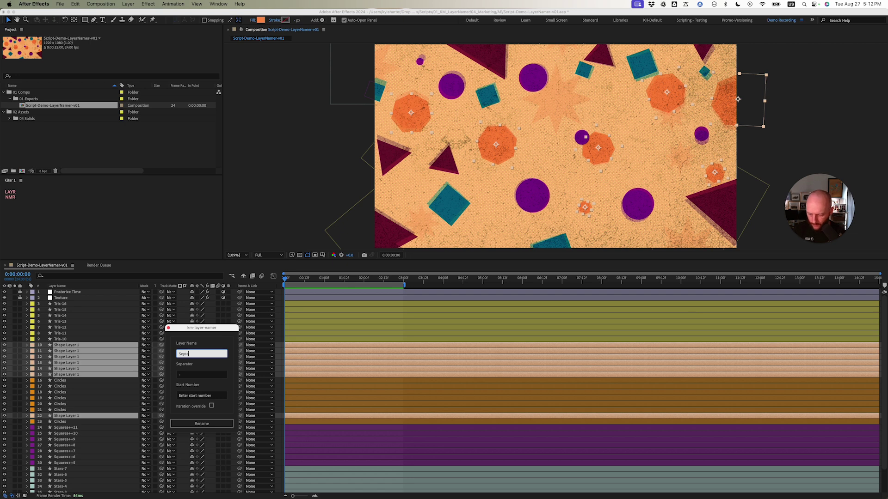
text(gon)
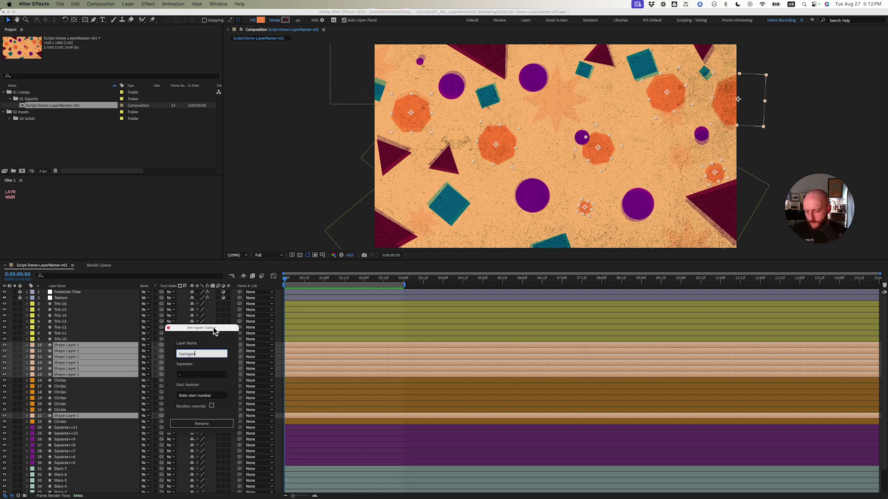
click(208, 377)
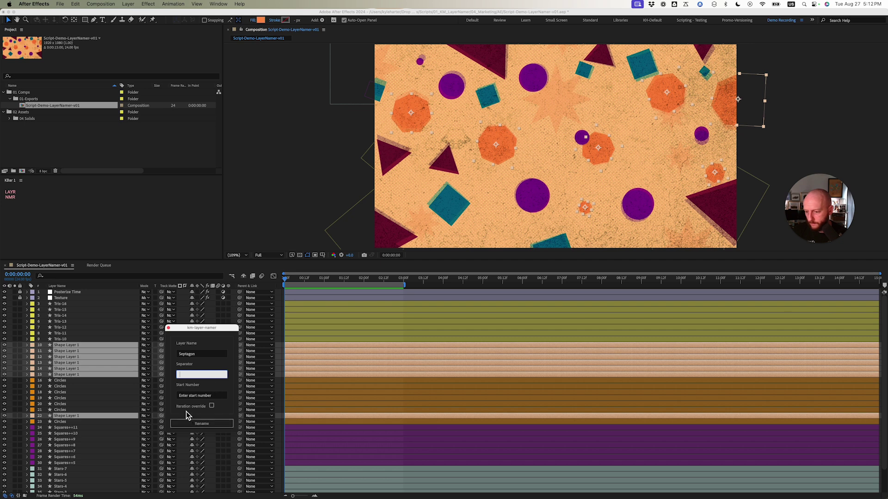
click(218, 426)
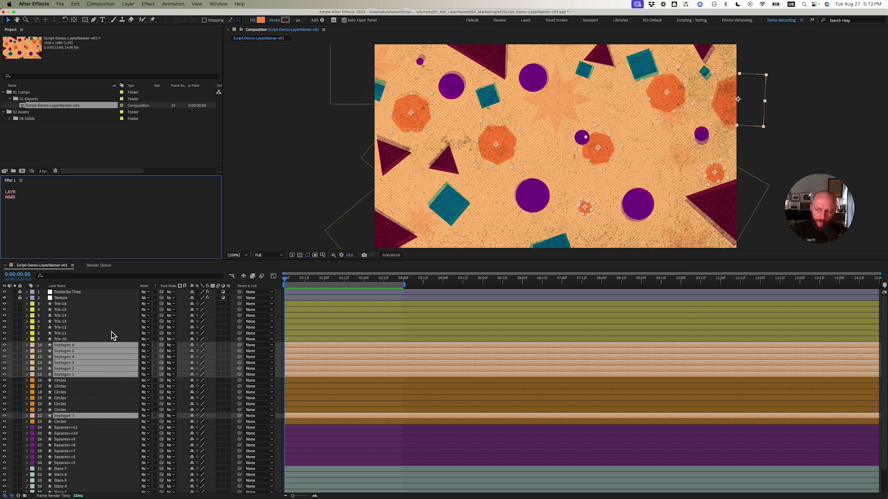
- Reopen km-layer-namer from KBar and place it beside the composition viewer
click(10, 194)
drag(439, 199, 287, 120)
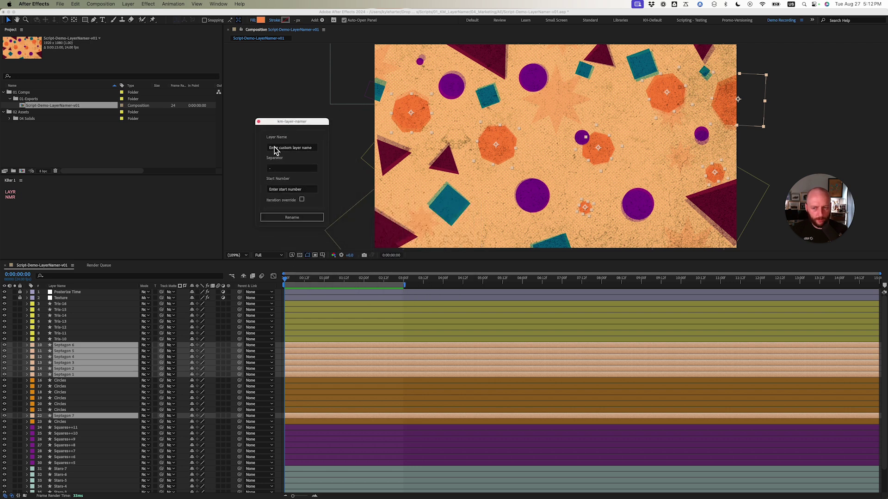